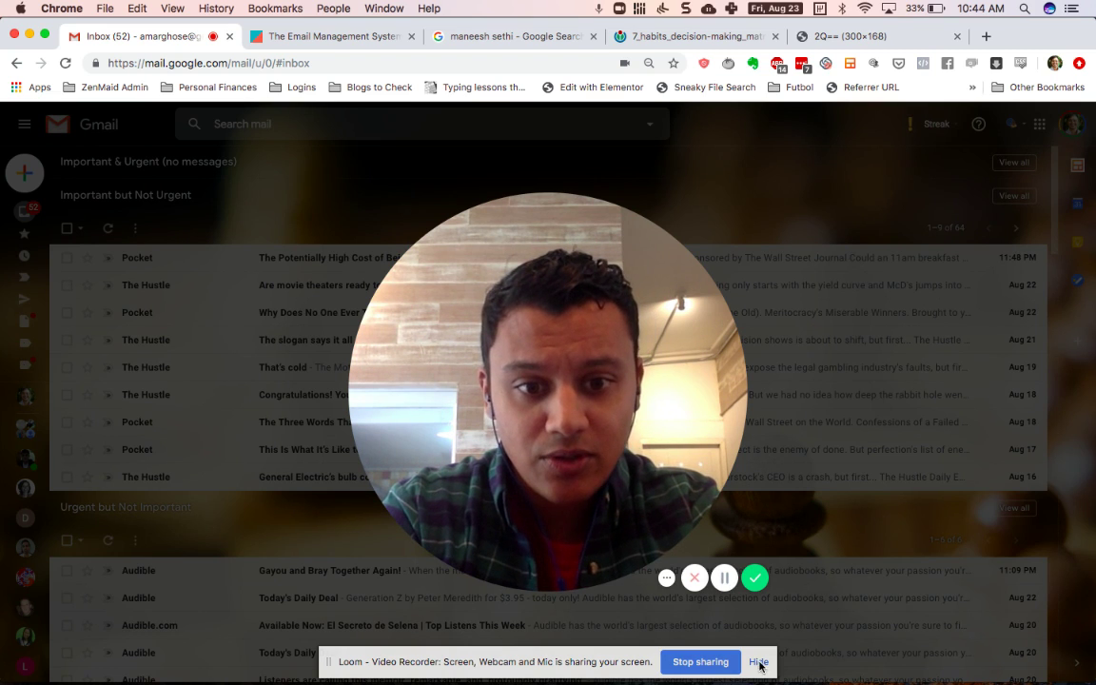
# - Bring up the Wikimedia Commons 7 habits matrix image with DO, PLAN, DELEGATE and ELIMINATE quadrants
pyautogui.click(534, 580)
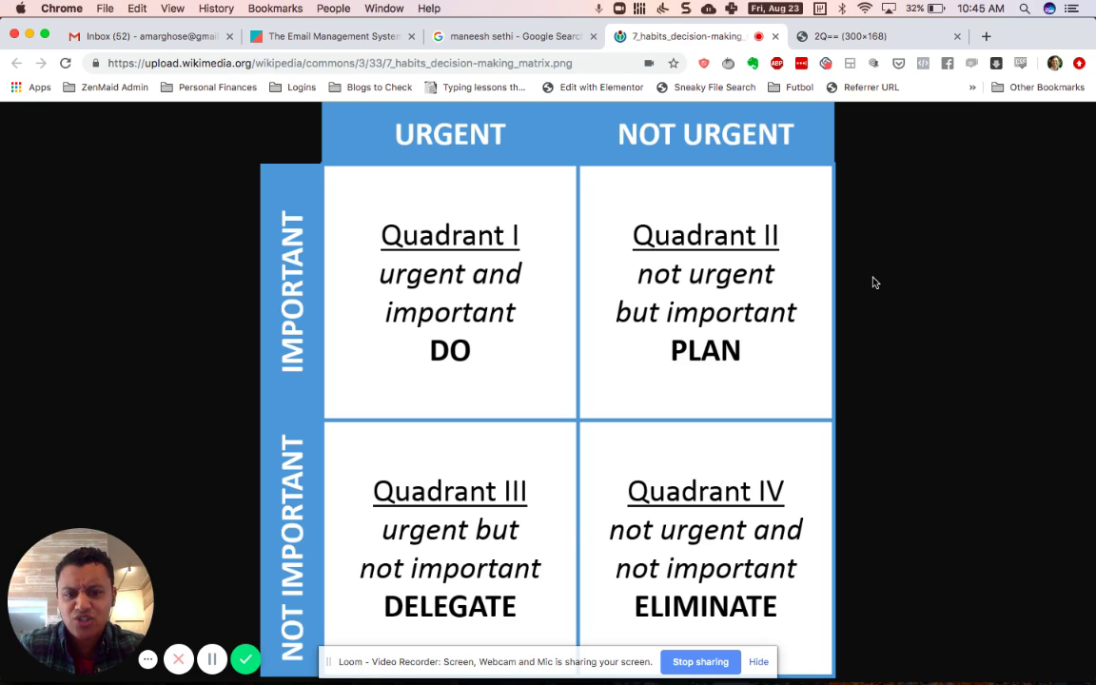
pyautogui.click(758, 664)
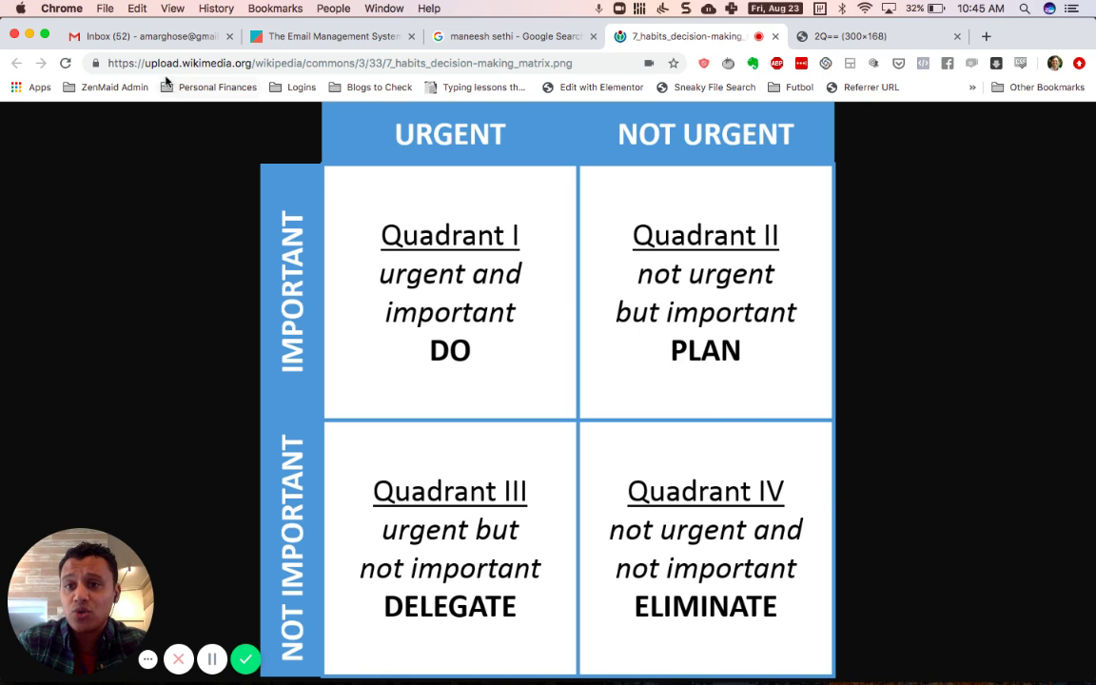
# - Return to Gmail and scroll past Urgent but Not Important and Non-Urgent to Sales
pyautogui.click(153, 38)
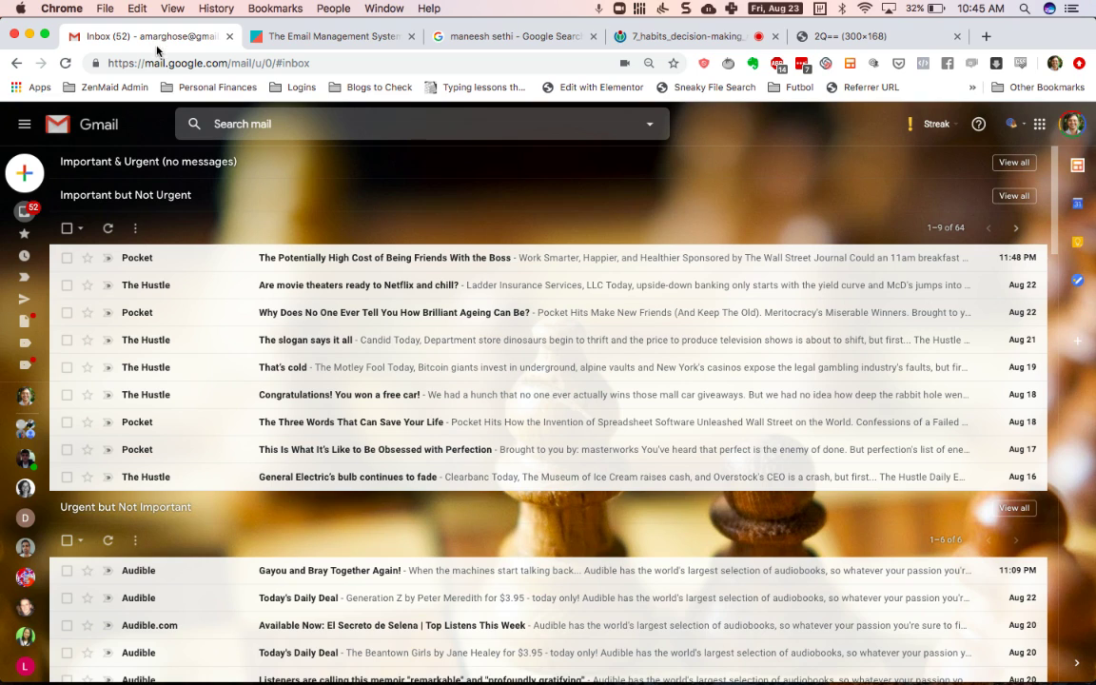
pyautogui.moveTo(474, 394)
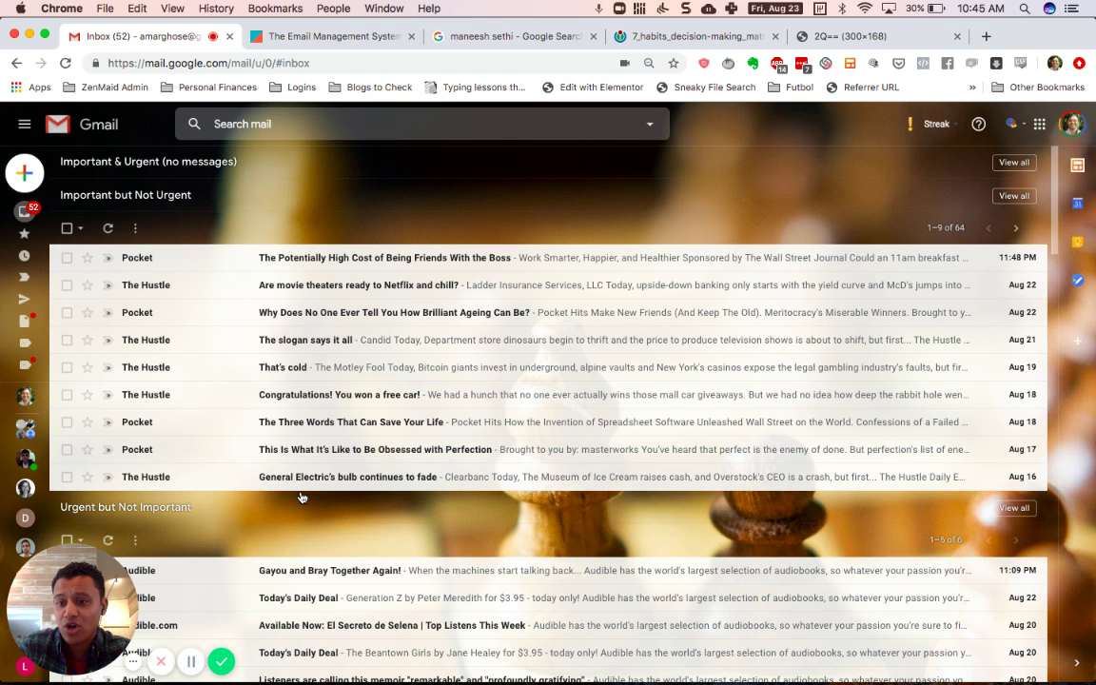
pyautogui.scroll(-3, 304, 476)
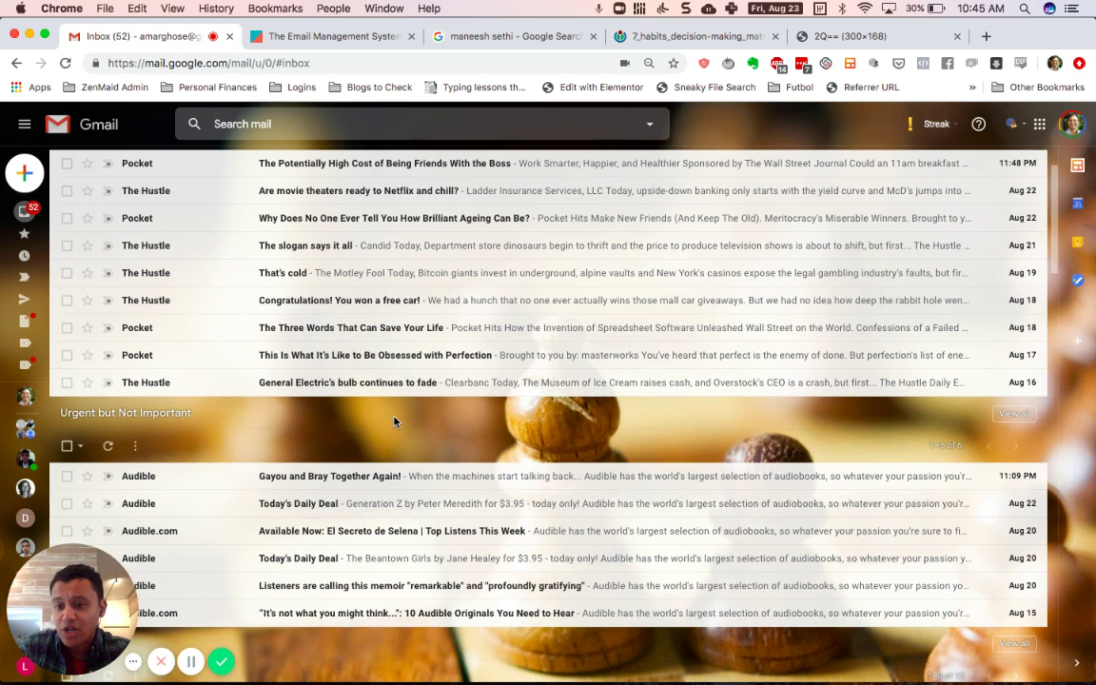
pyautogui.scroll(-3, 410, 419)
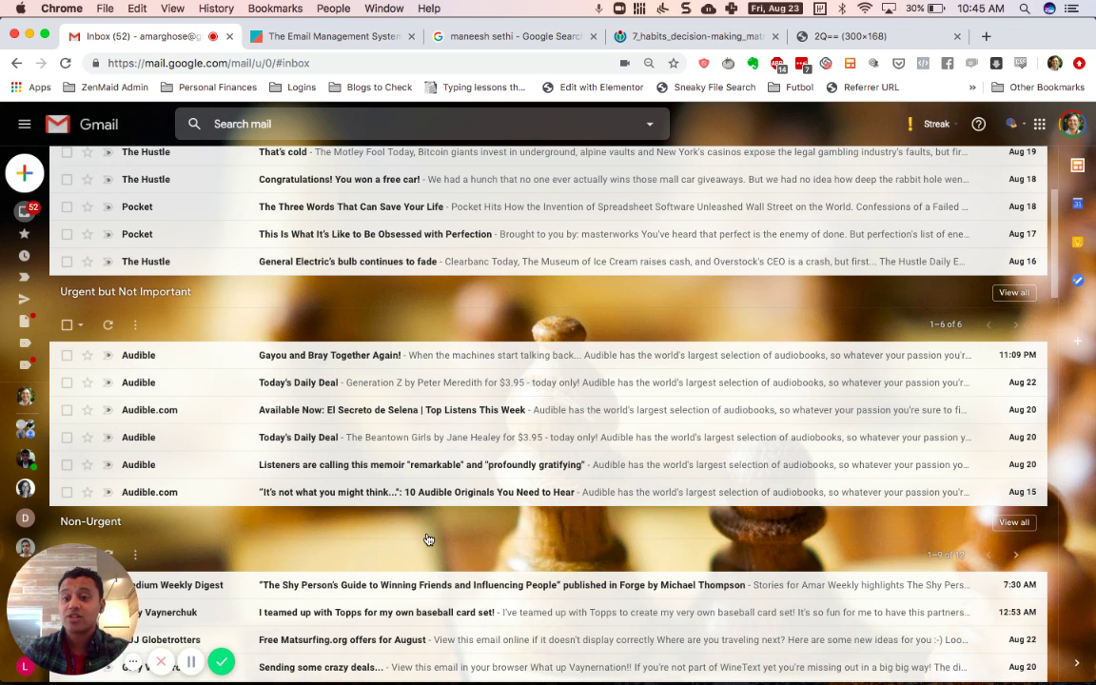
pyautogui.scroll(-3, 427, 538)
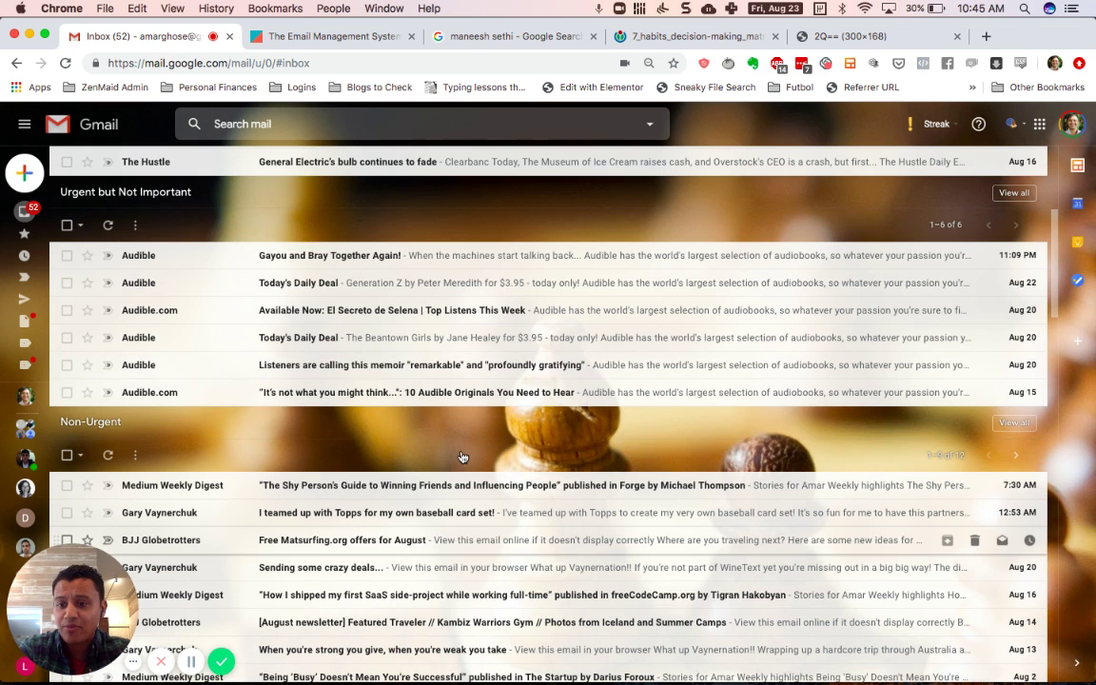
pyautogui.scroll(-3, 463, 458)
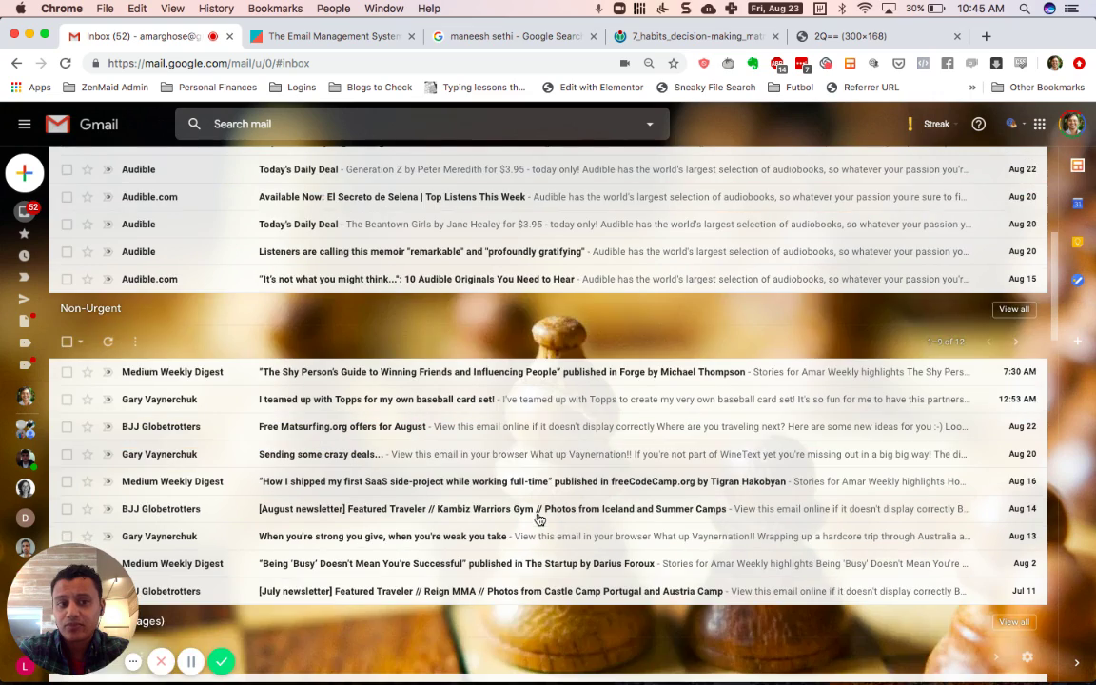
pyautogui.scroll(-3, 495, 475)
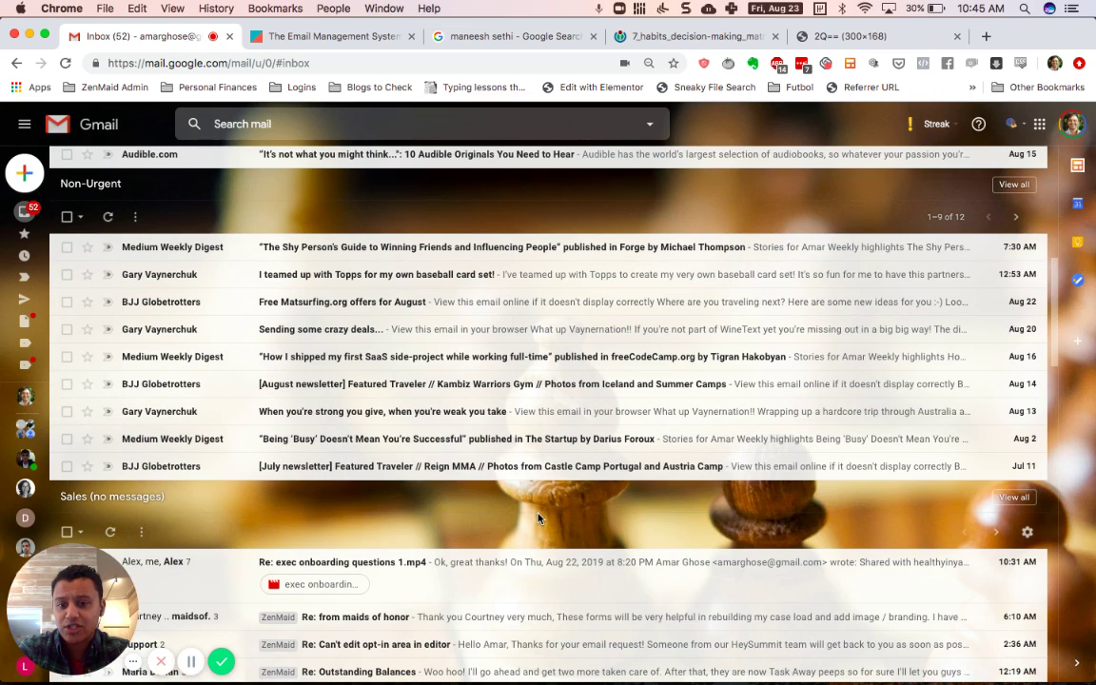
pyautogui.scroll(-3, 538, 519)
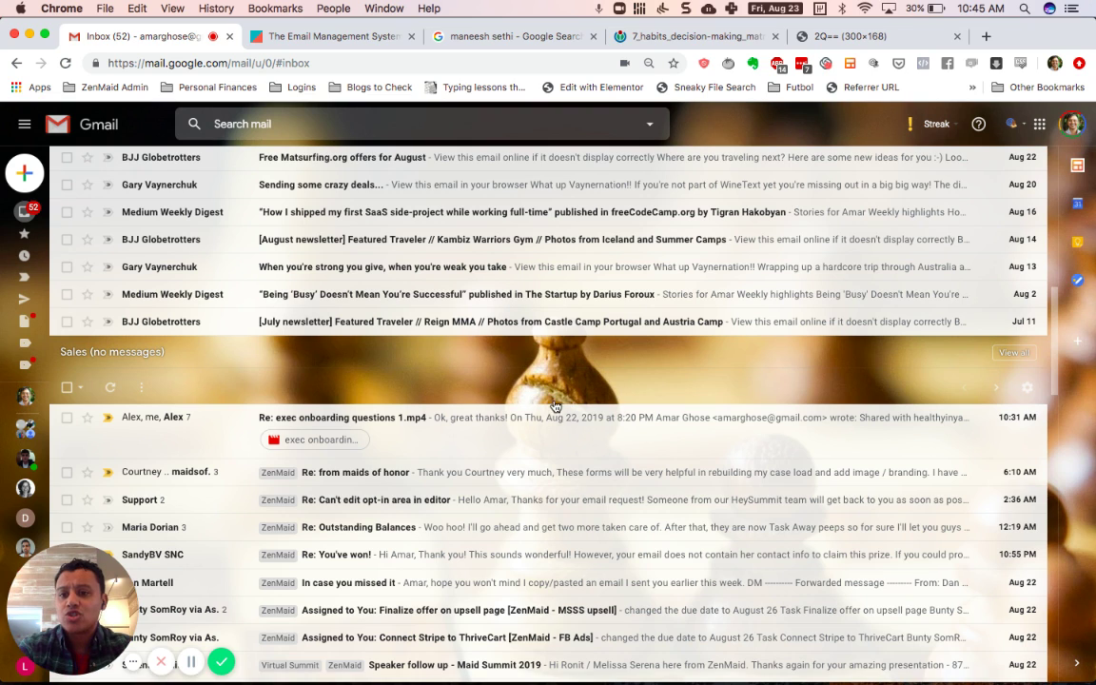
pyautogui.moveTo(551, 500)
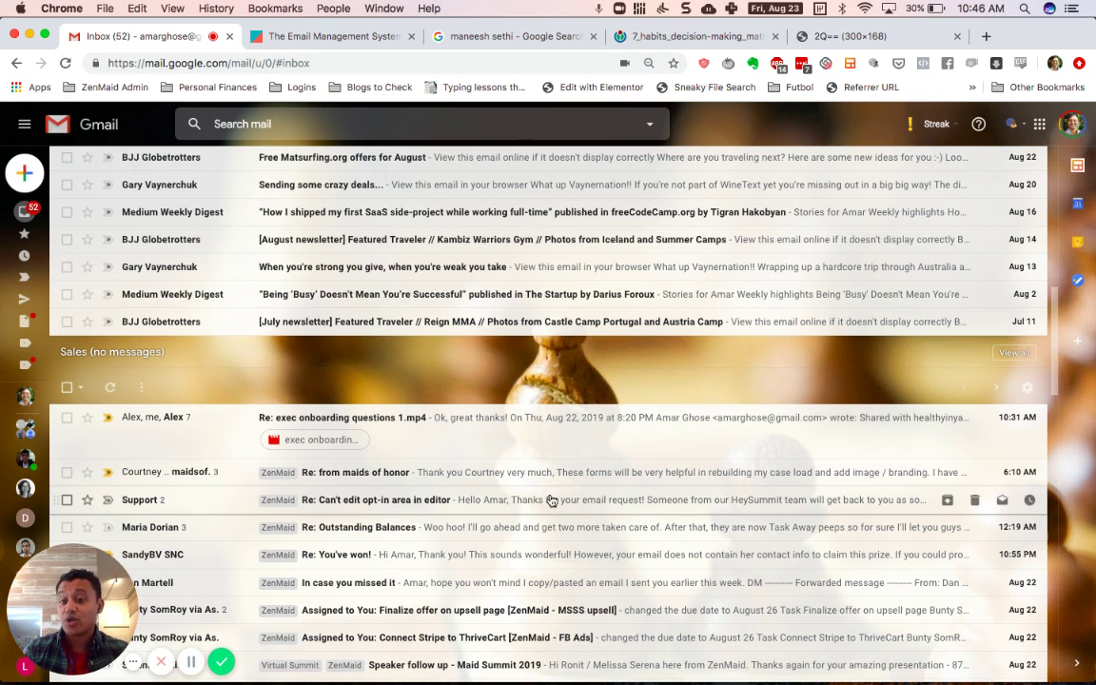
pyautogui.scroll(-2, 552, 501)
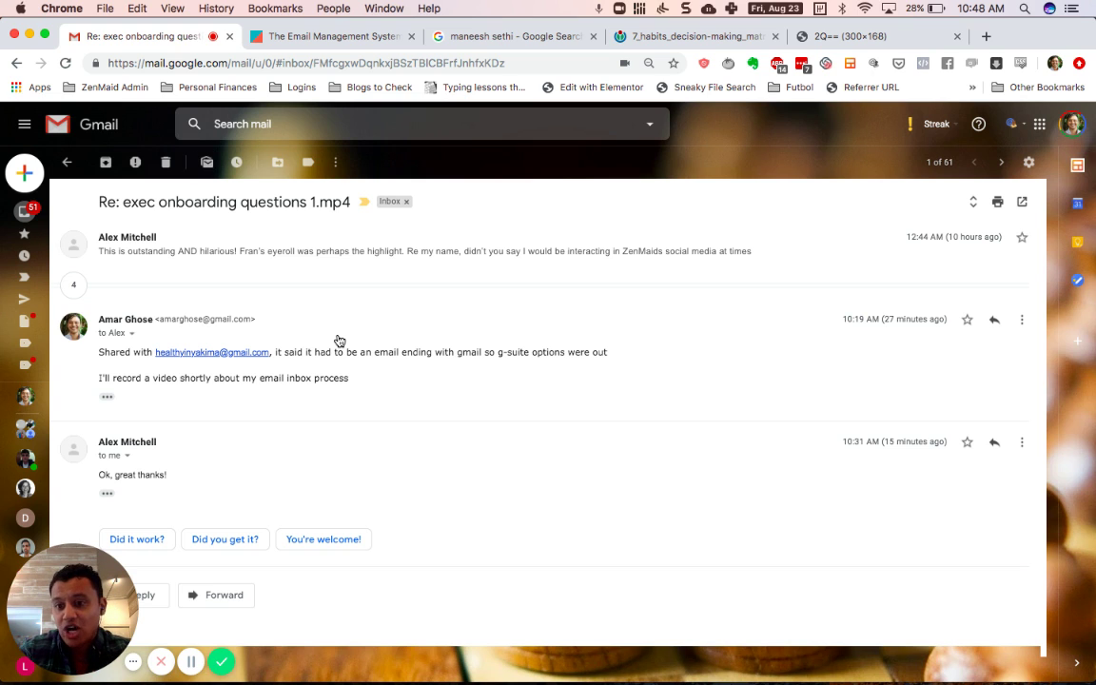
# - Close the conversation with the u shortcut to return to the multiple-inbox view
pyautogui.press('u')
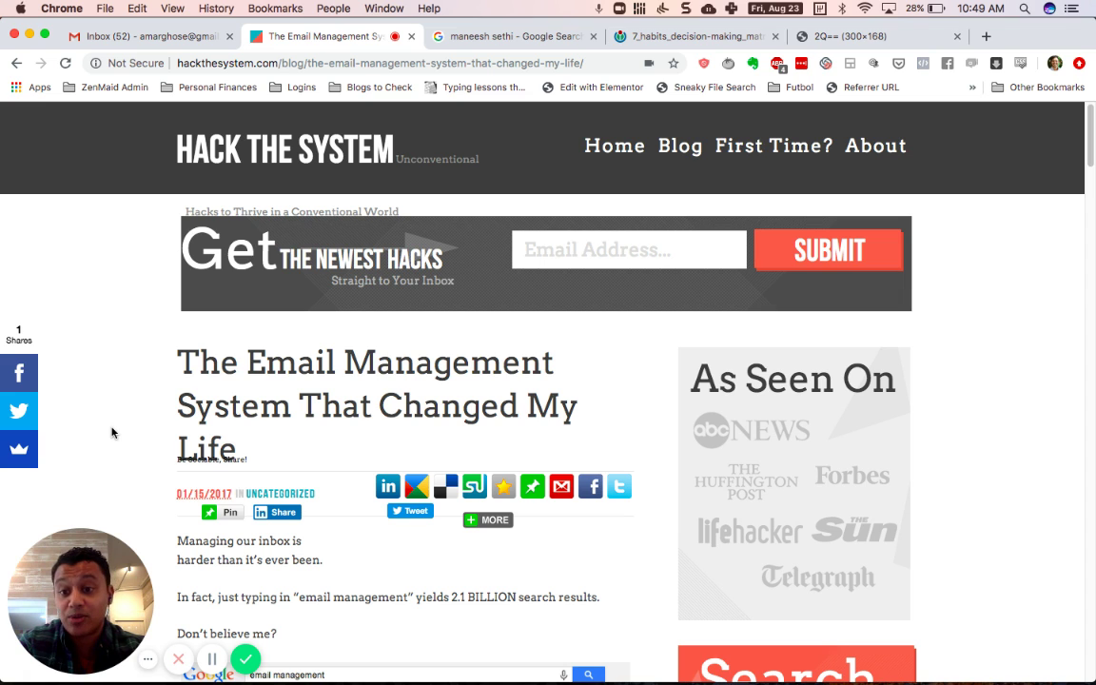
# - Skim the email management post down to its Step 2 workflow, then return to Gmail
pyautogui.scroll(-5, 112, 433)
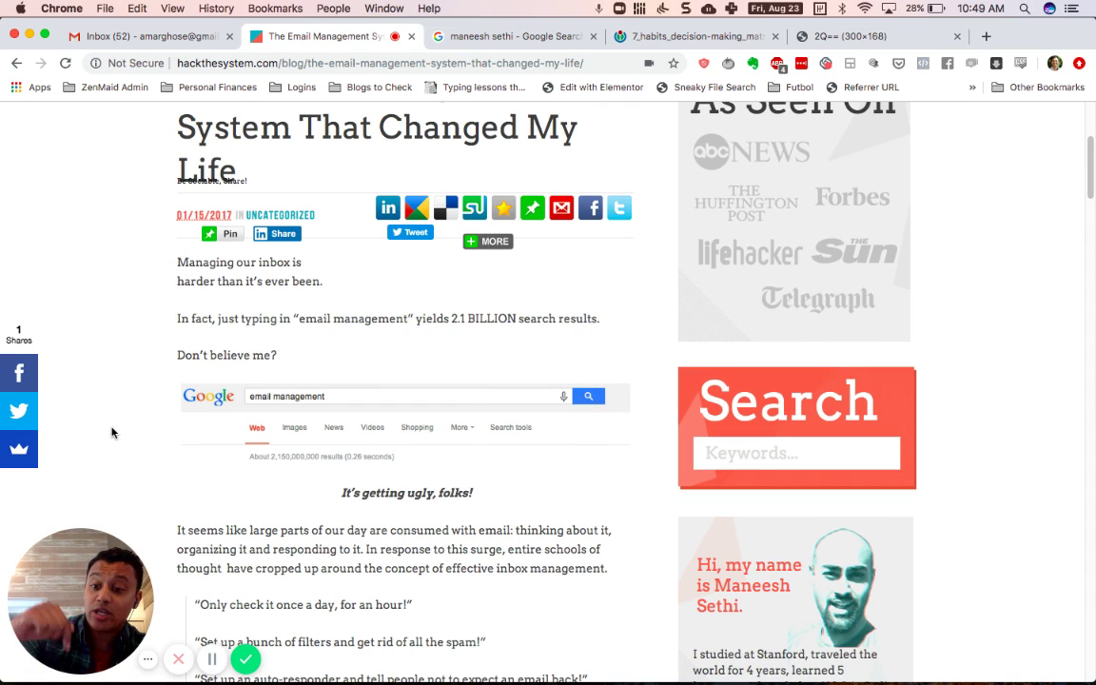
pyautogui.scroll(-3, 111, 433)
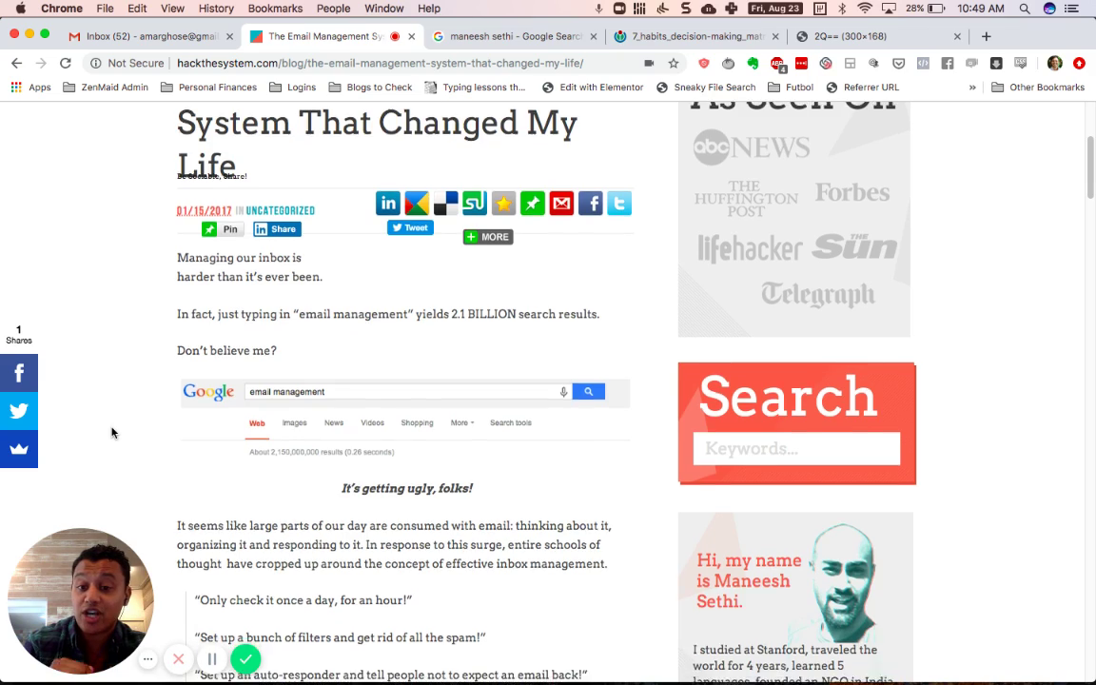
pyautogui.scroll(-3, 112, 433)
pyautogui.scroll(-3, 111, 433)
pyautogui.scroll(-5, 111, 433)
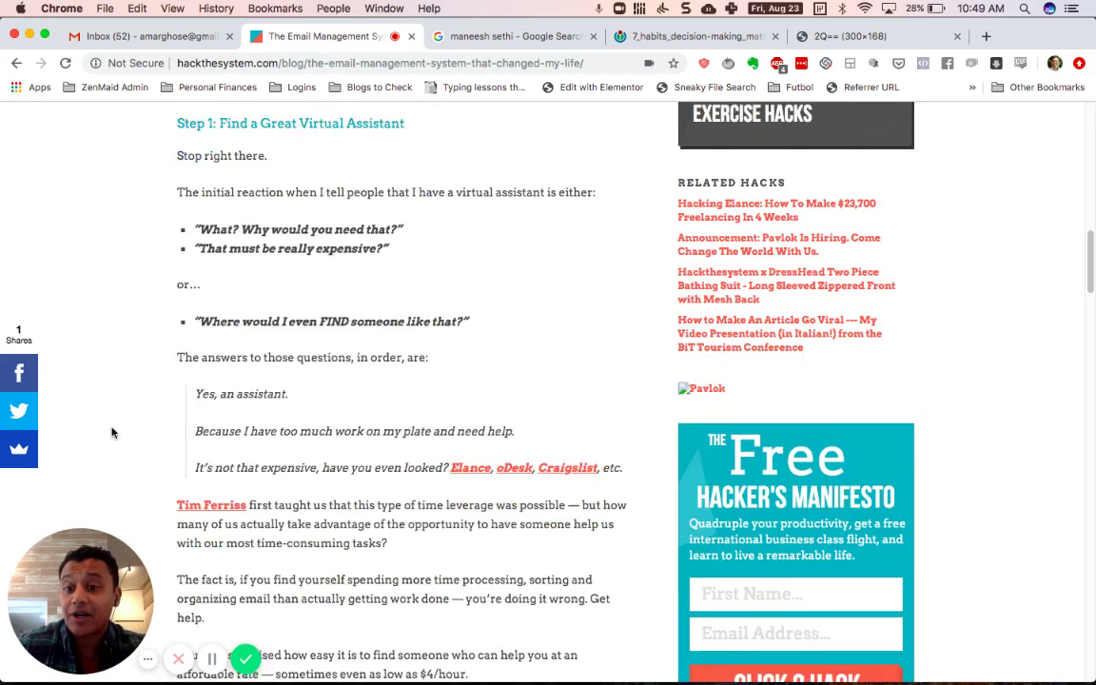
pyautogui.scroll(-5, 111, 433)
pyautogui.scroll(-4, 111, 433)
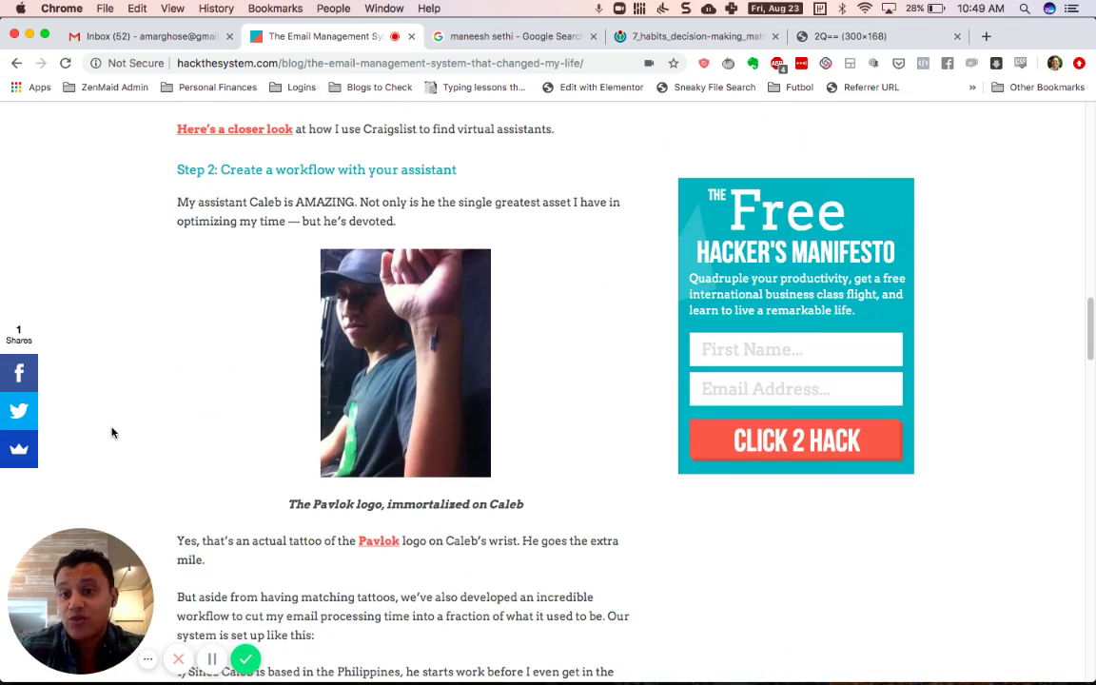
pyautogui.click(152, 38)
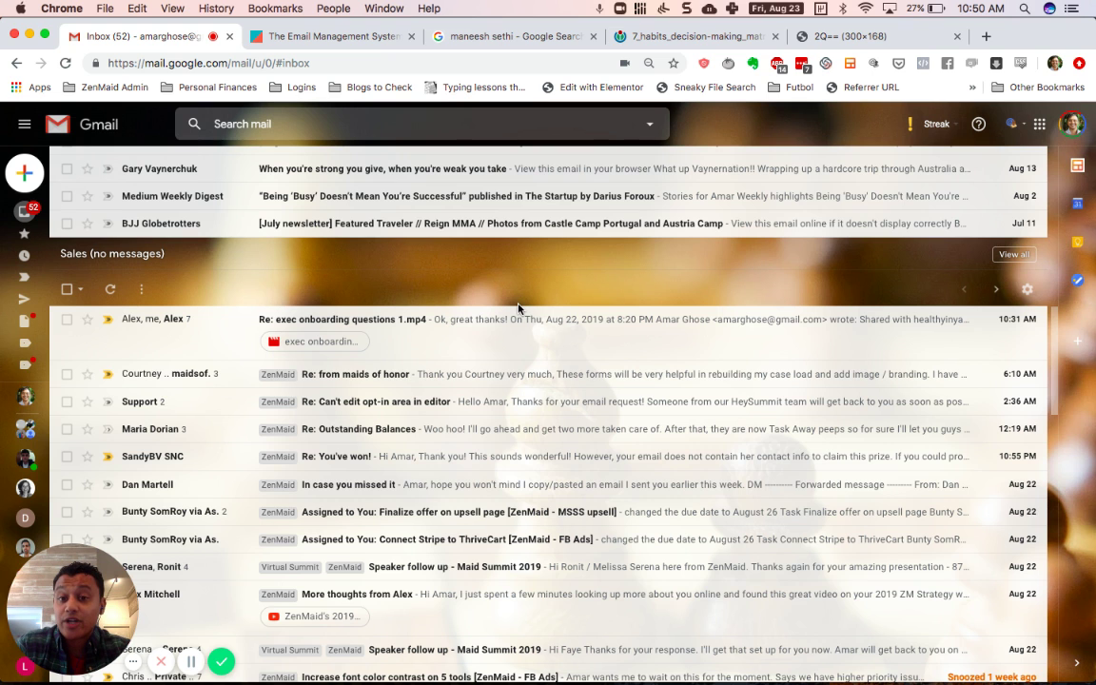
pyautogui.scroll(2, 519, 307)
pyautogui.scroll(3, 674, 308)
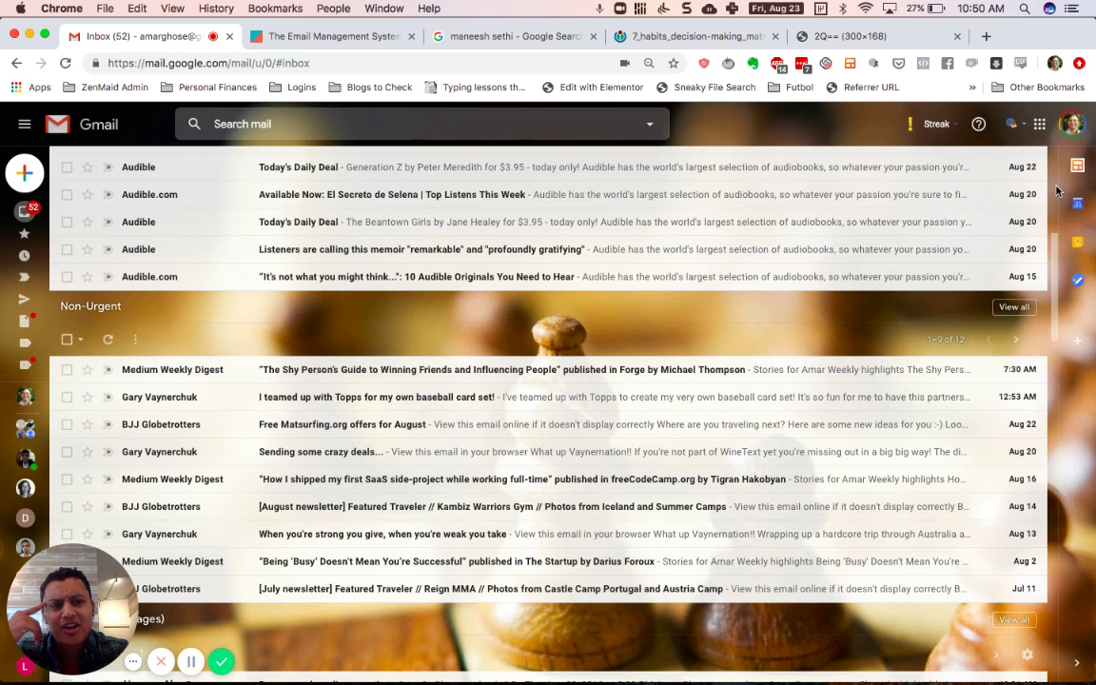
pyautogui.scroll(2, 653, 338)
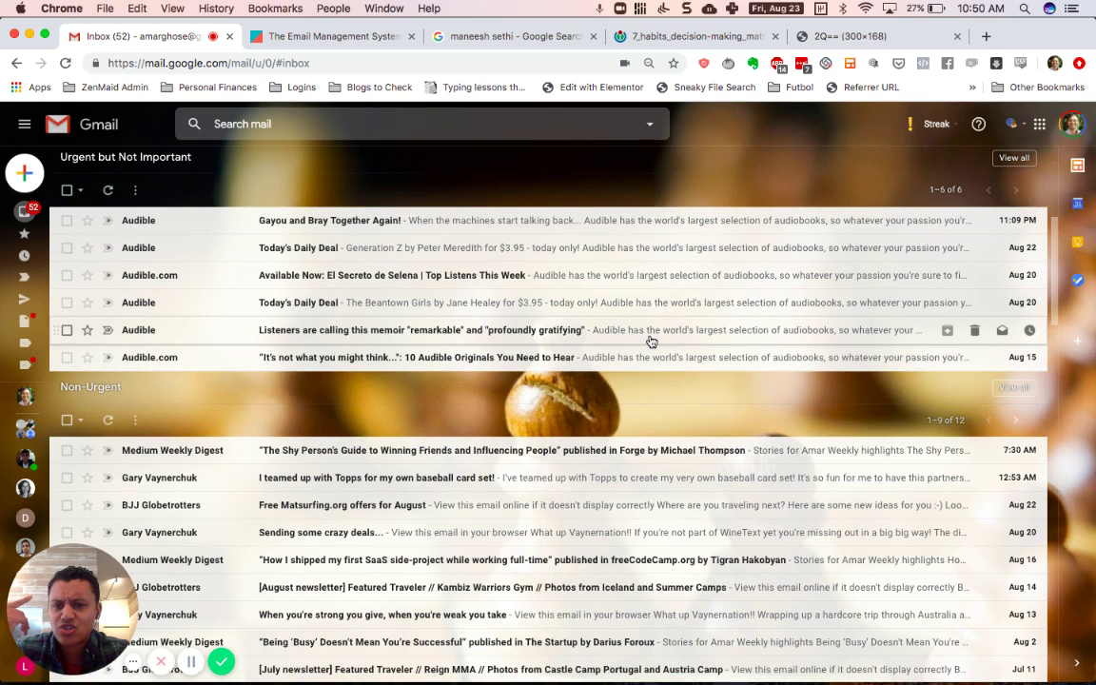
pyautogui.scroll(1, 651, 341)
pyautogui.scroll(1, 633, 286)
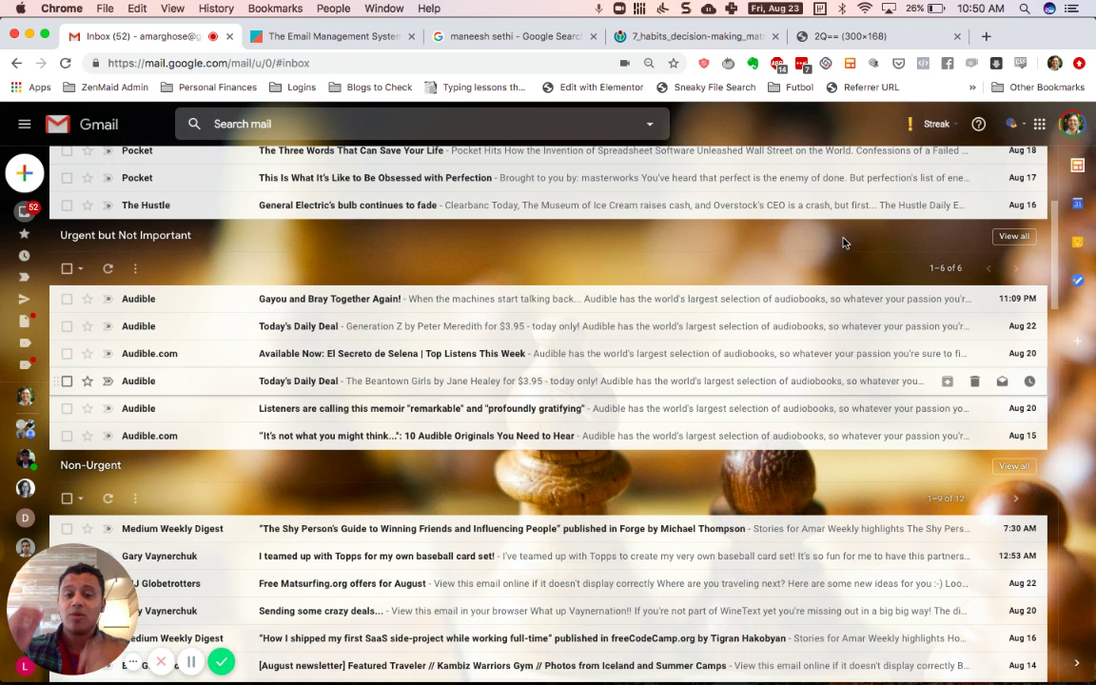
pyautogui.scroll(3, 843, 243)
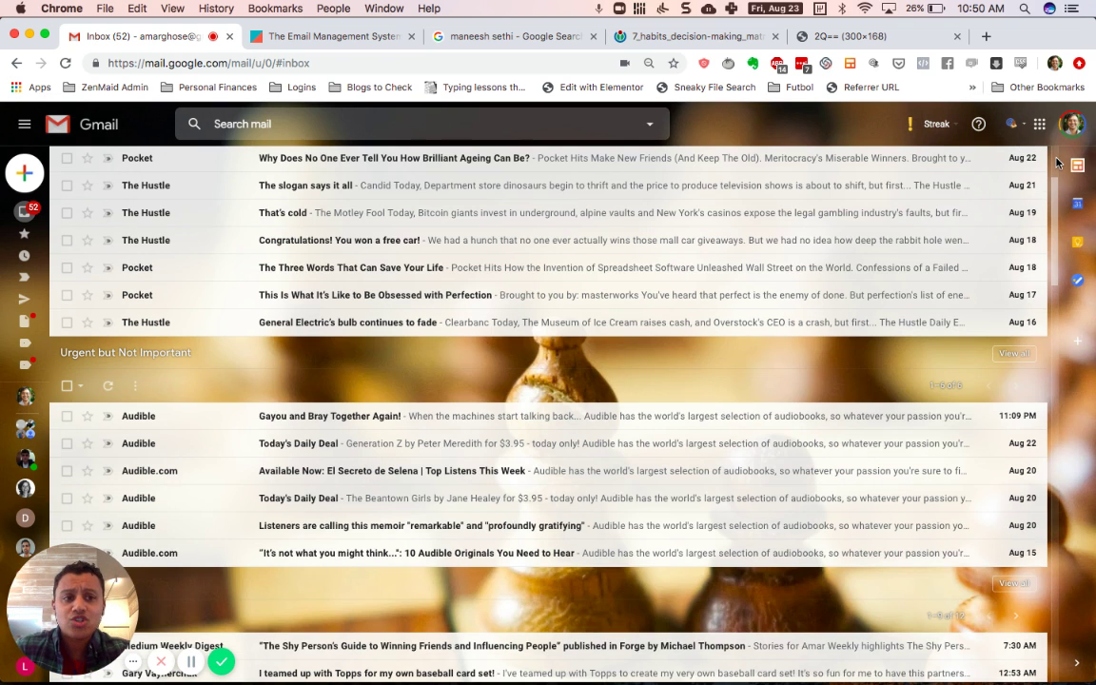
pyautogui.scroll(1, 653, 294)
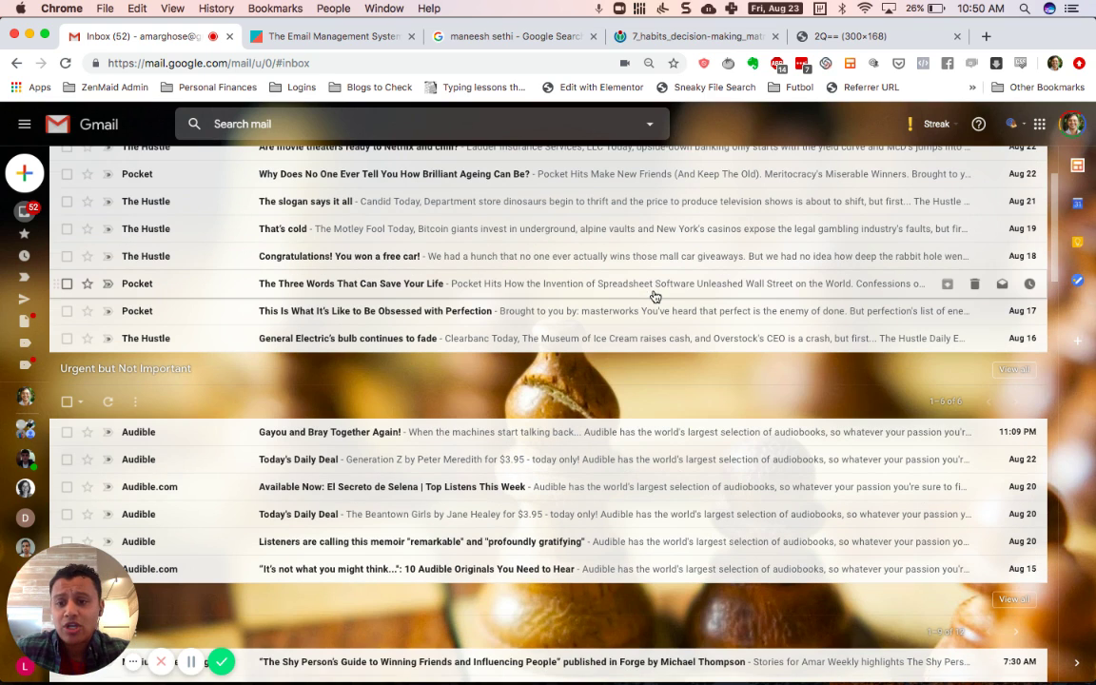
pyautogui.scroll(3, 338, 314)
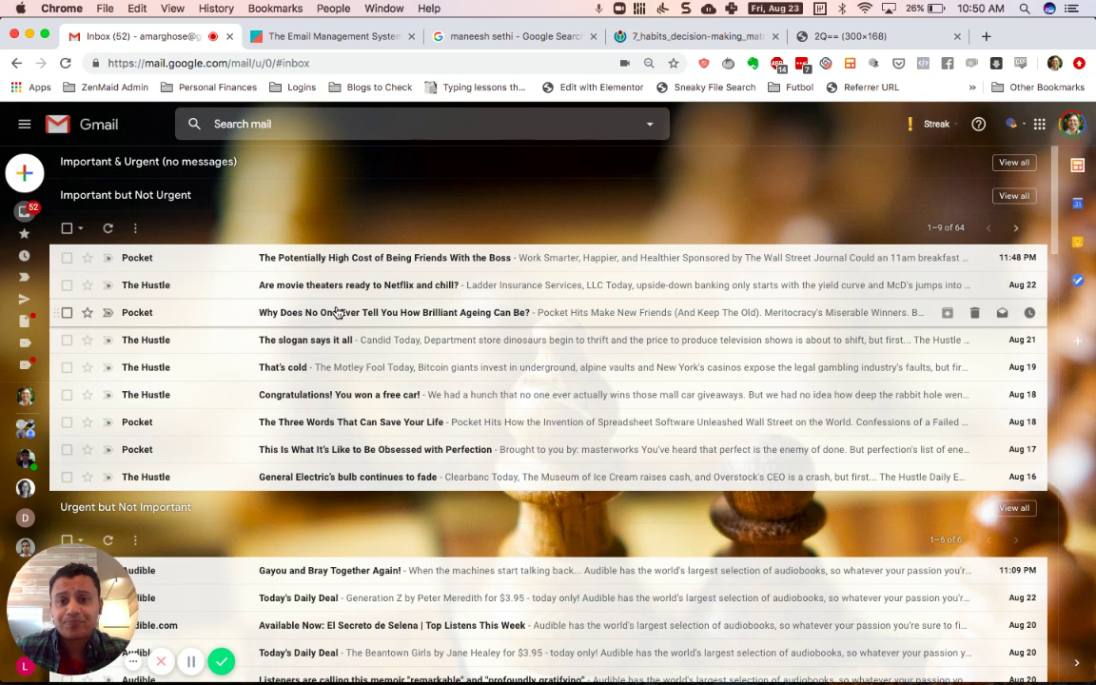